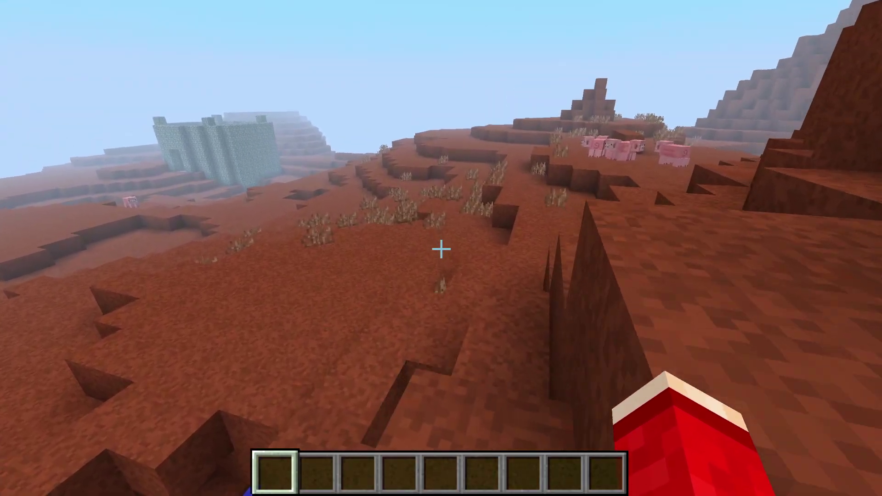
pyautogui.press('w')
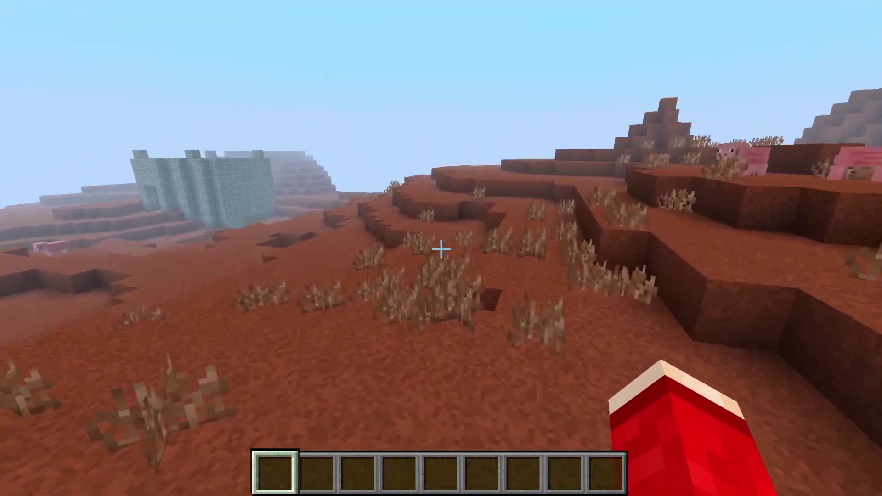
pyautogui.press('w')
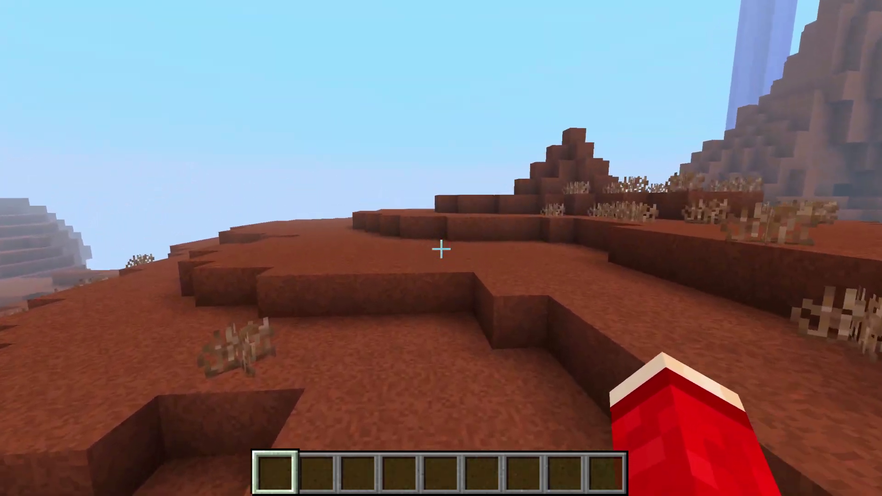
pyautogui.press('w')
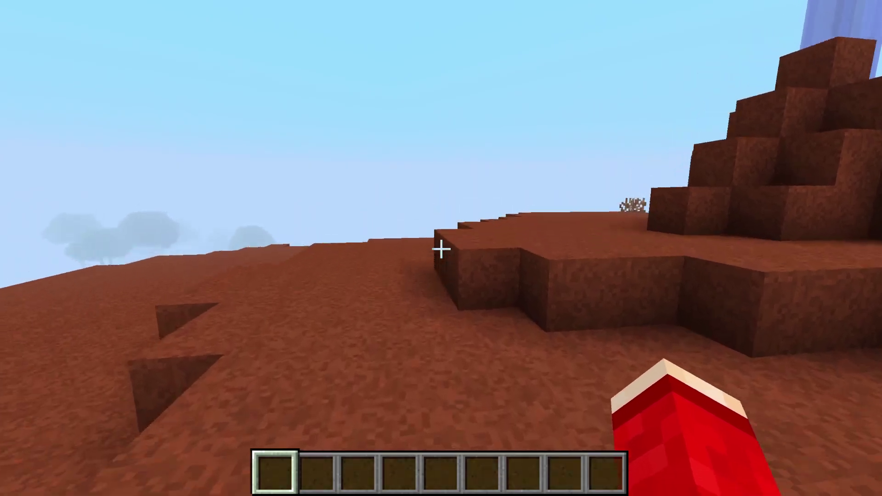
pyautogui.press('w')
pyautogui.press('Escape')
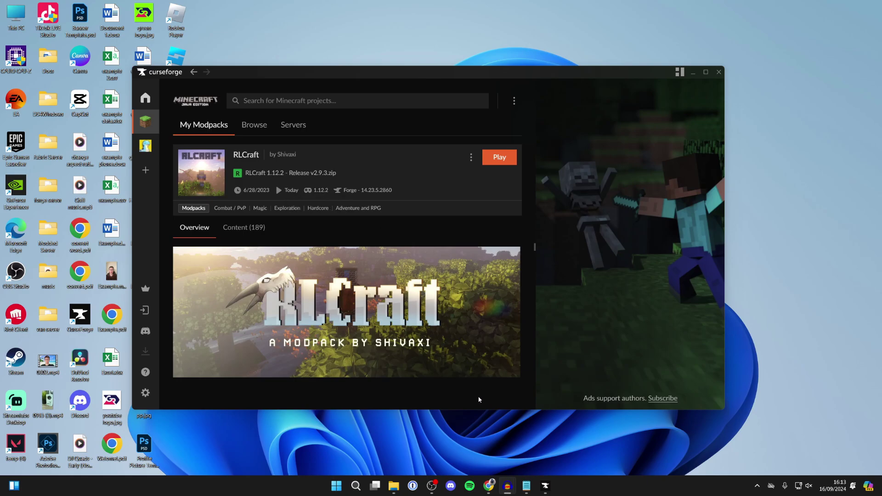
# Switch to Chrome, search Google for optifine and open the downloads page of the OptiFine site.
pyautogui.click(488, 486)
pyautogui.write('optifine')
pyautogui.press('Return')
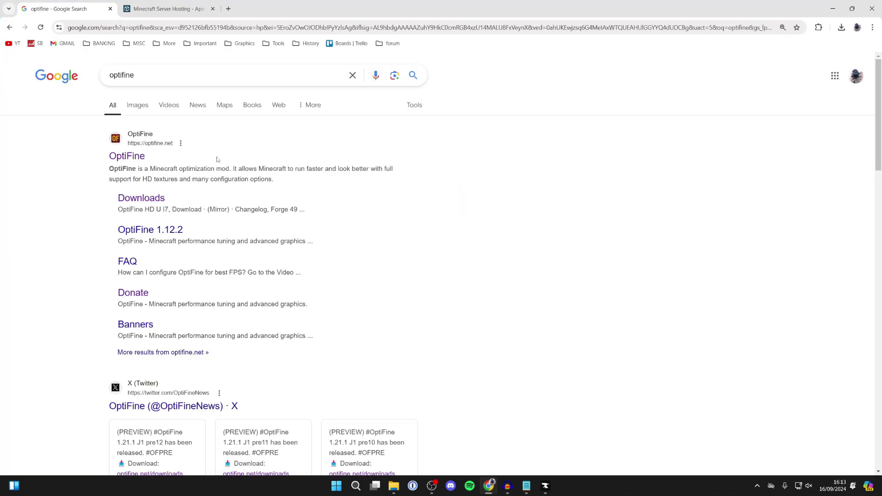
pyautogui.click(143, 159)
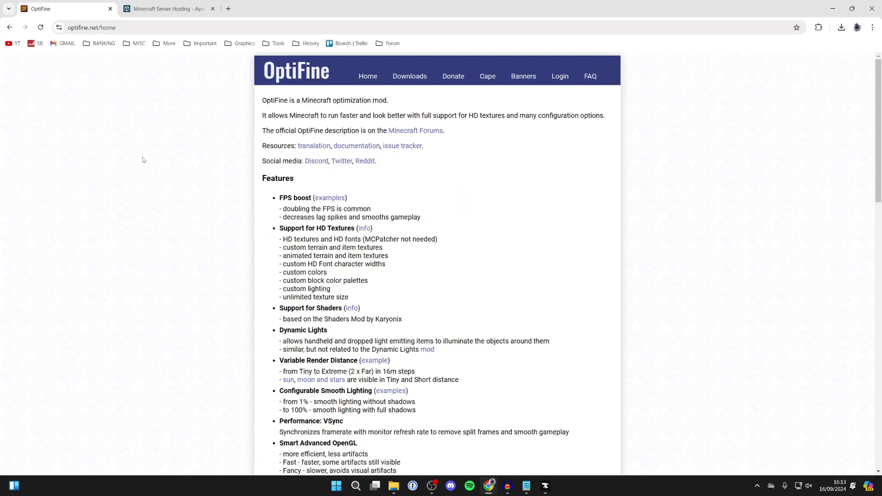
pyautogui.click(400, 76)
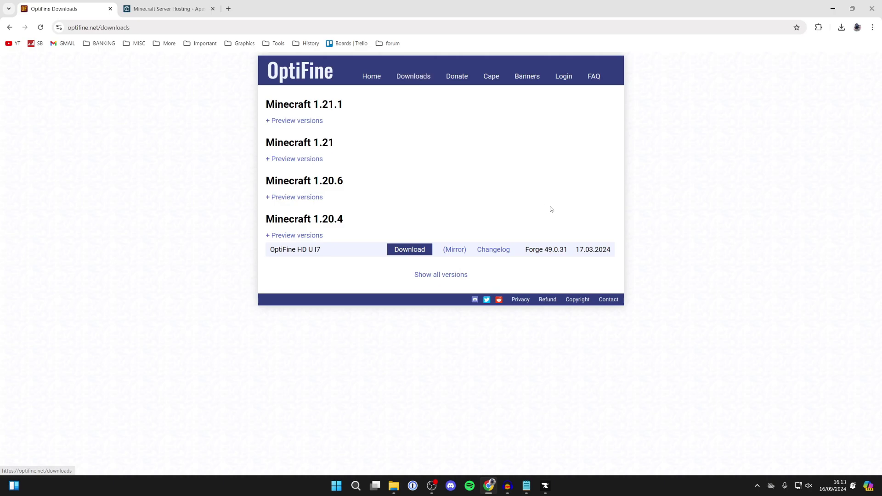
# Show all OptiFine versions and download OptiFine HD U G5 for Minecraft 1.12.2, skipping the advertisement.
pyautogui.click(463, 276)
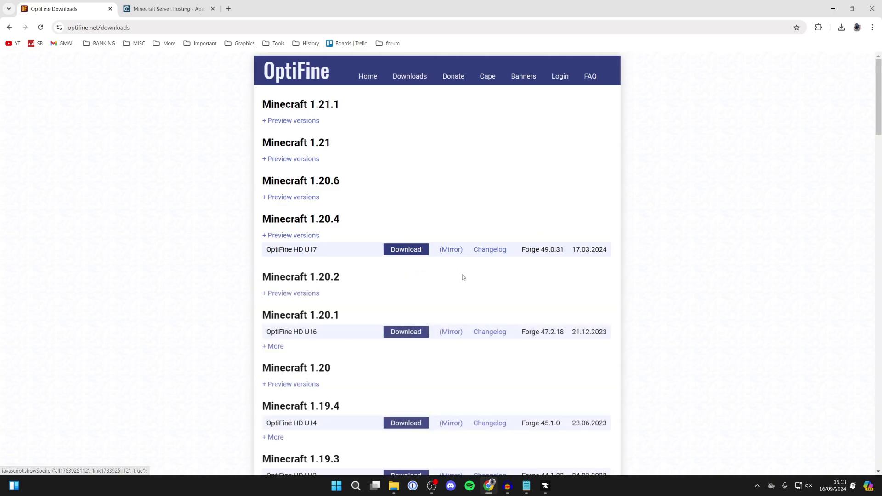
pyautogui.scroll(-20, 447, 236)
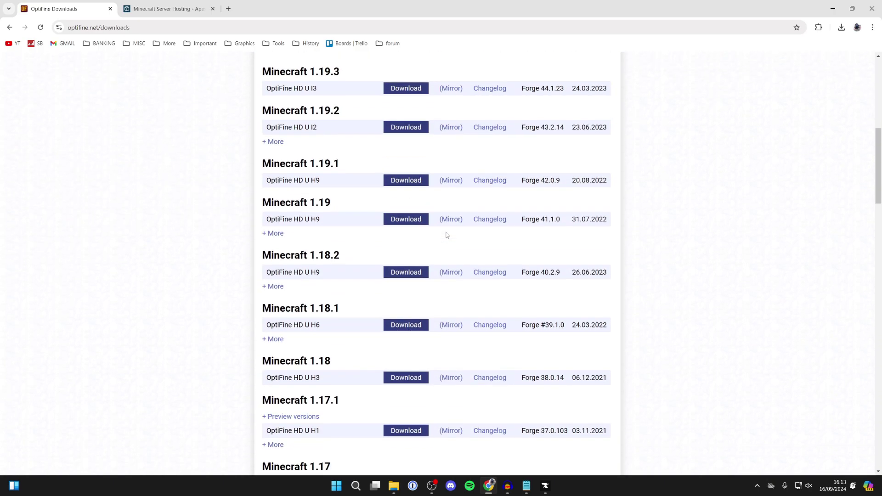
pyautogui.scroll(-1, 447, 237)
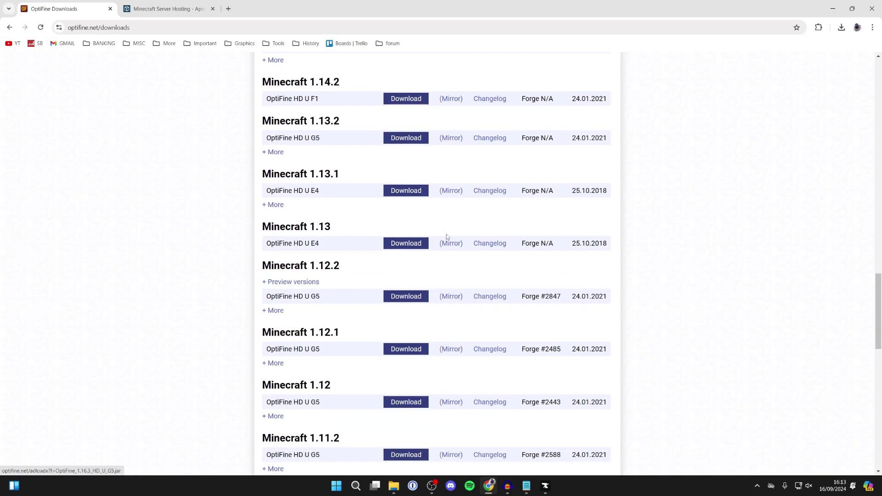
pyautogui.click(402, 296)
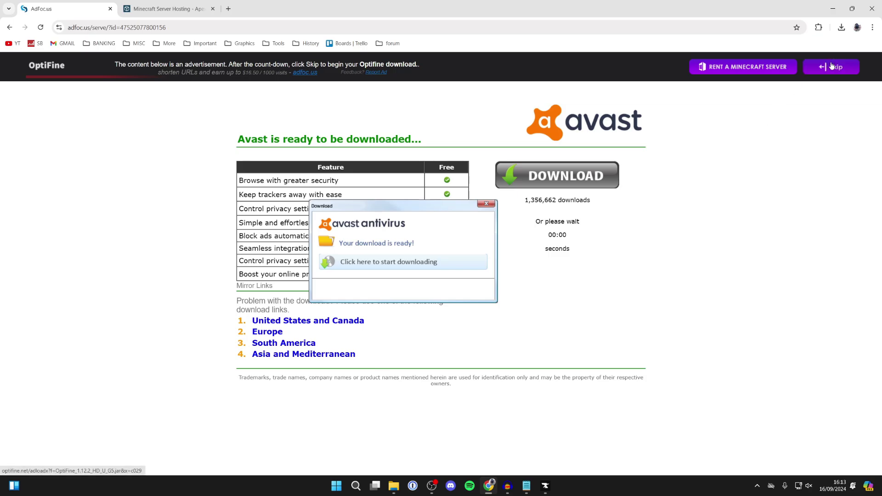
pyautogui.click(832, 66)
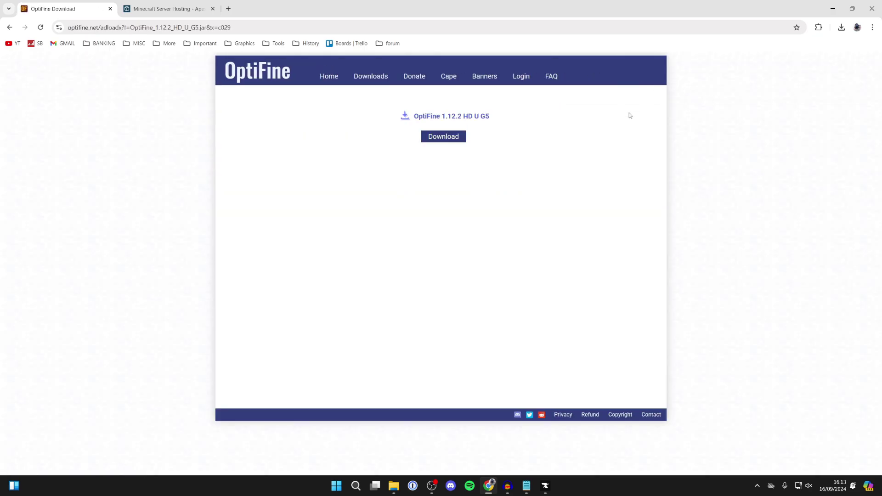
pyautogui.click(458, 137)
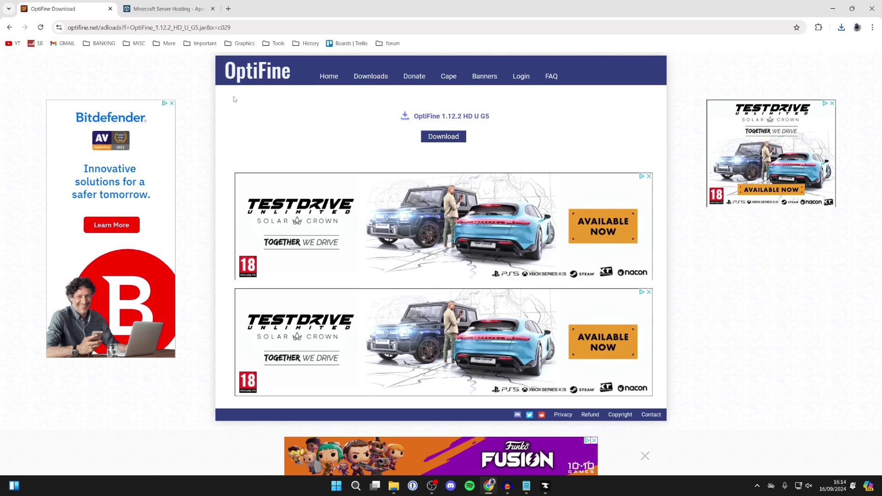
# Look over the Apex Hosting Minecraft server page and minimize the browser.
pyautogui.click(174, 8)
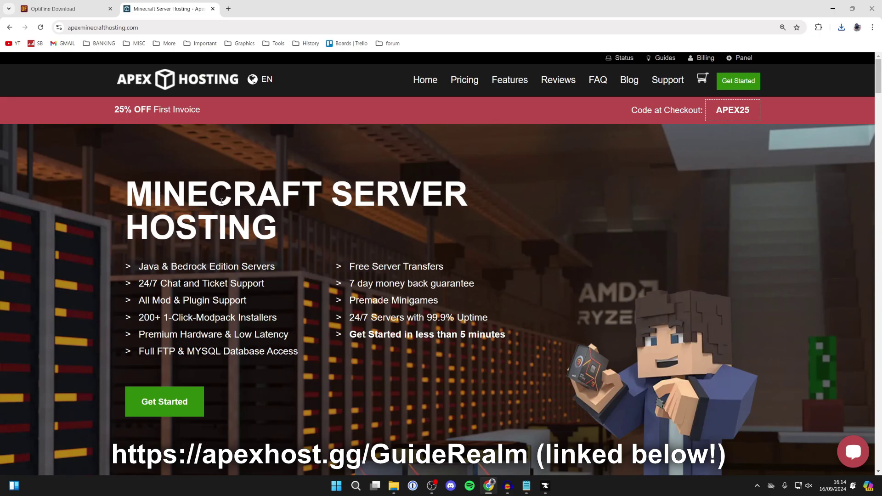
pyautogui.scroll(-9, 276, 252)
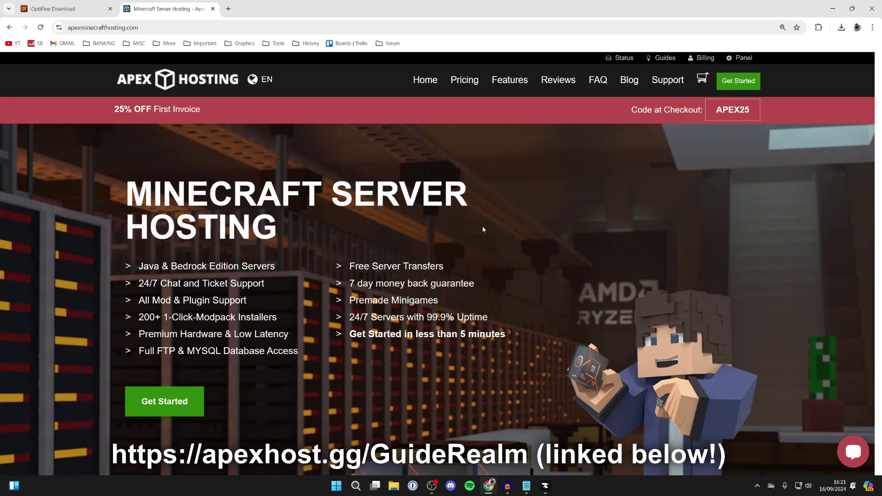
pyautogui.click(839, 3)
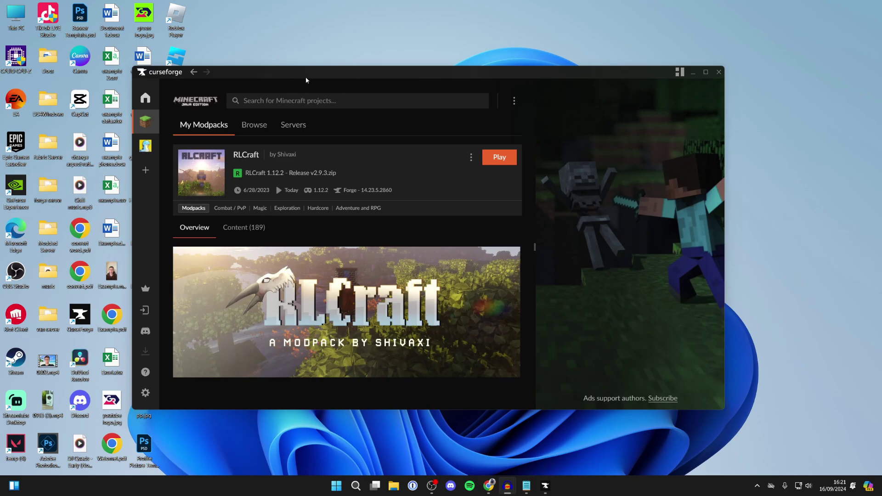
# Launch the RLCraft modpack from CurseForge and move OptiFine_1.12.2_HD_U_G5 (1).jar from the Downloads folder to the desktop.
pyautogui.click(506, 158)
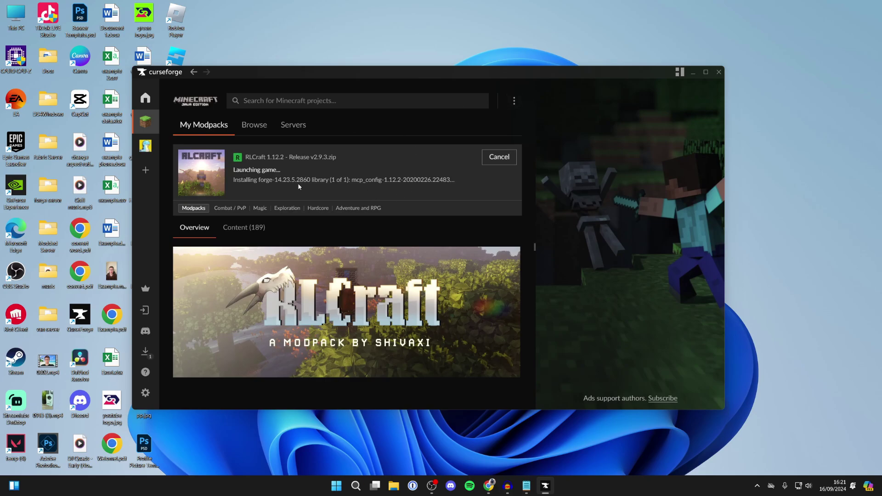
pyautogui.rightClick(395, 484)
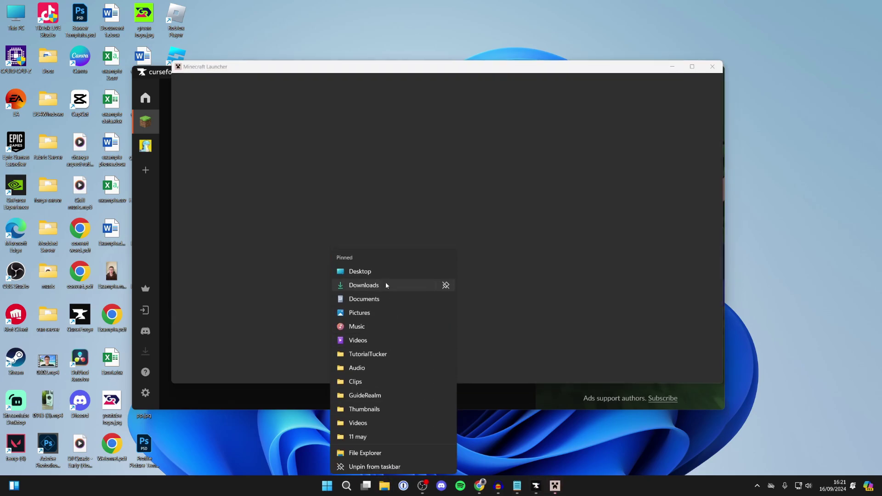
pyautogui.click(364, 283)
pyautogui.click(349, 163)
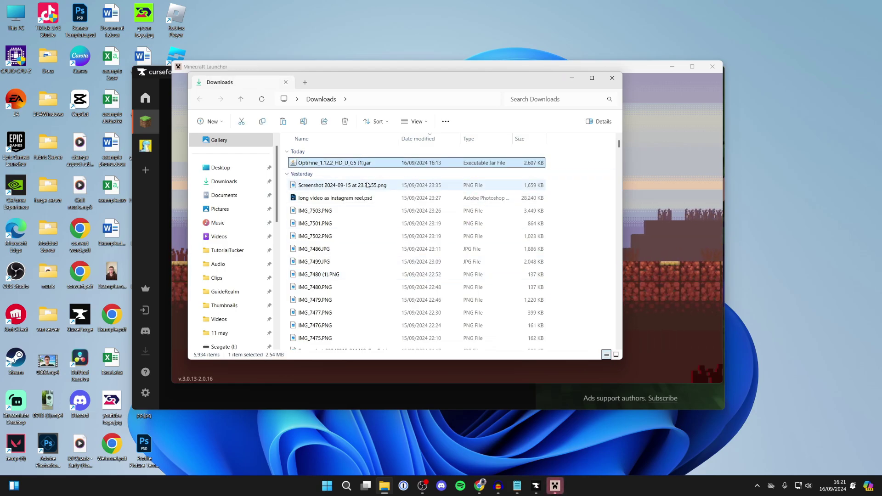
pyautogui.moveTo(322, 164); pyautogui.dragTo(785, 207)
pyautogui.click(643, 97)
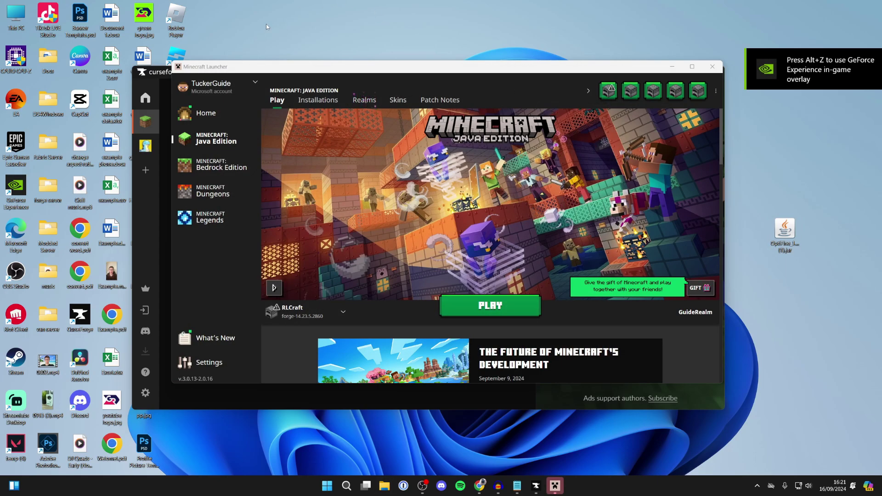
# Move the OptiFine jar from the desktop into the mods folder of the RLCraft installation and close the folder window.
pyautogui.click(328, 102)
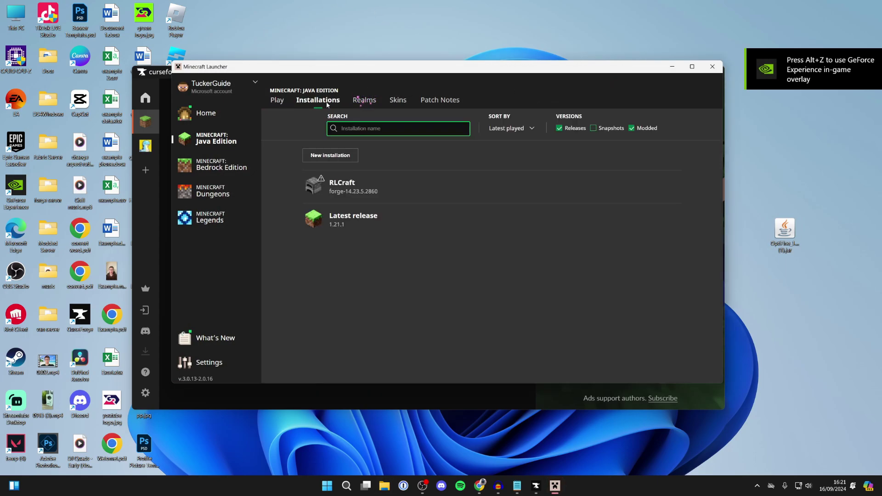
pyautogui.moveTo(433, 191)
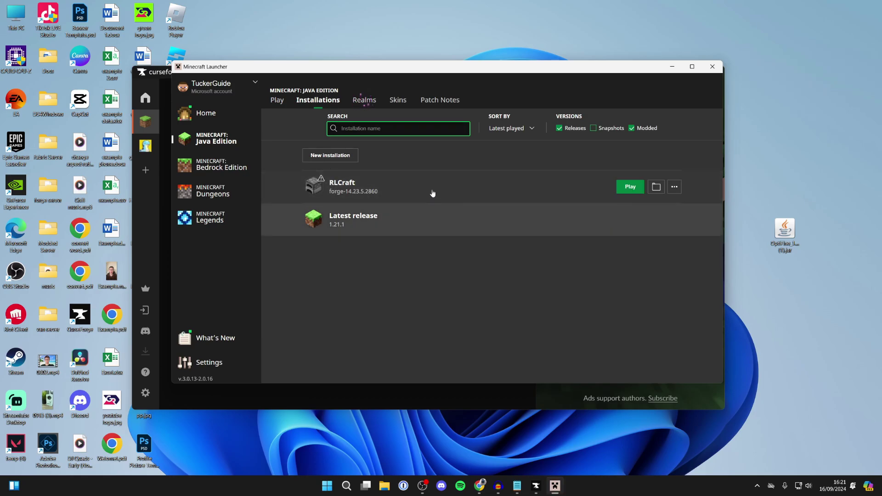
pyautogui.click(656, 187)
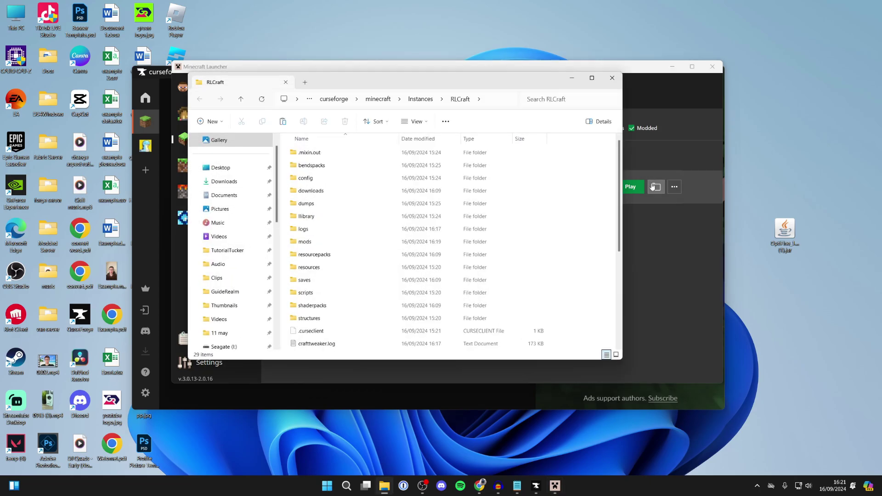
pyautogui.doubleClick(305, 242)
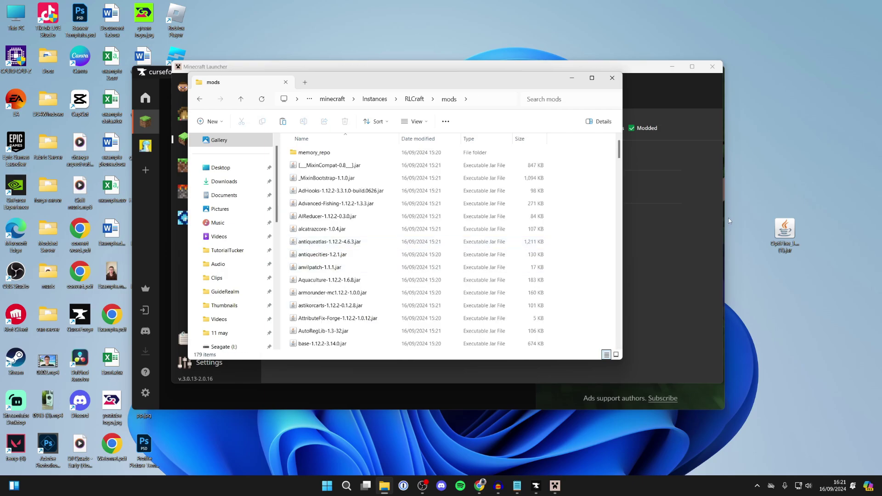
pyautogui.moveTo(795, 224); pyautogui.dragTo(600, 225)
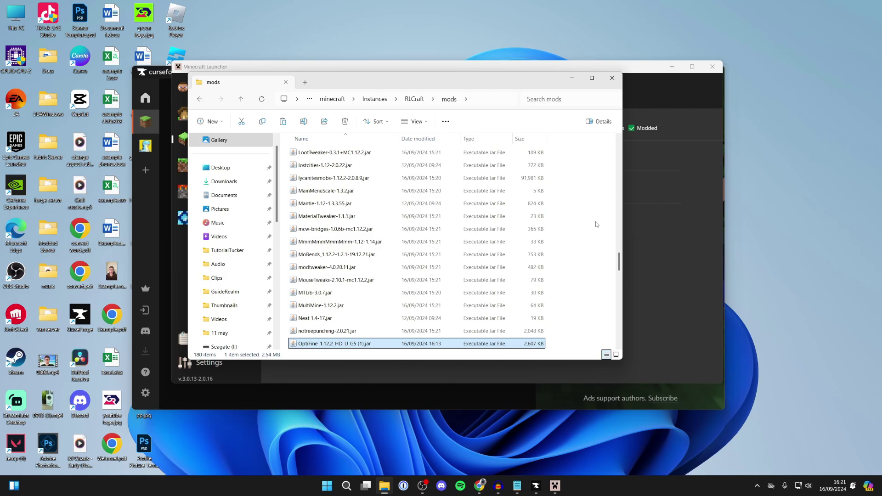
pyautogui.click(611, 79)
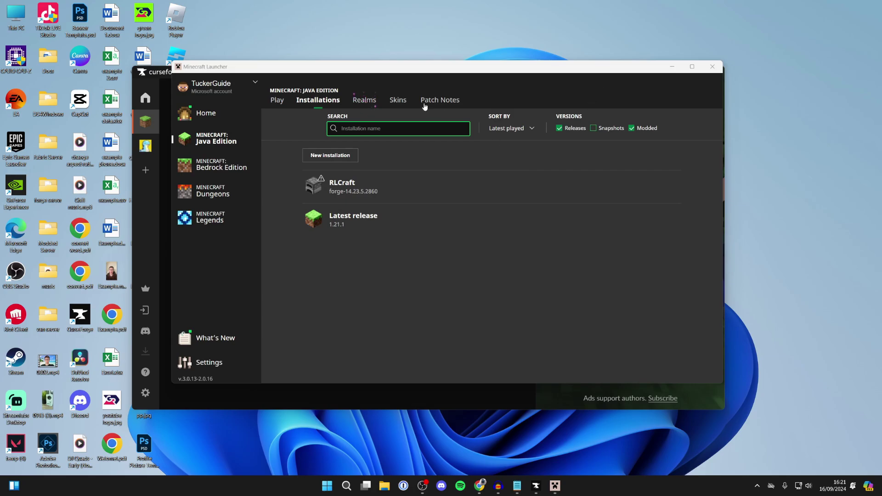
# Start the game with the RLCraft profile from the Minecraft Launcher.
pyautogui.click(277, 102)
pyautogui.click(469, 306)
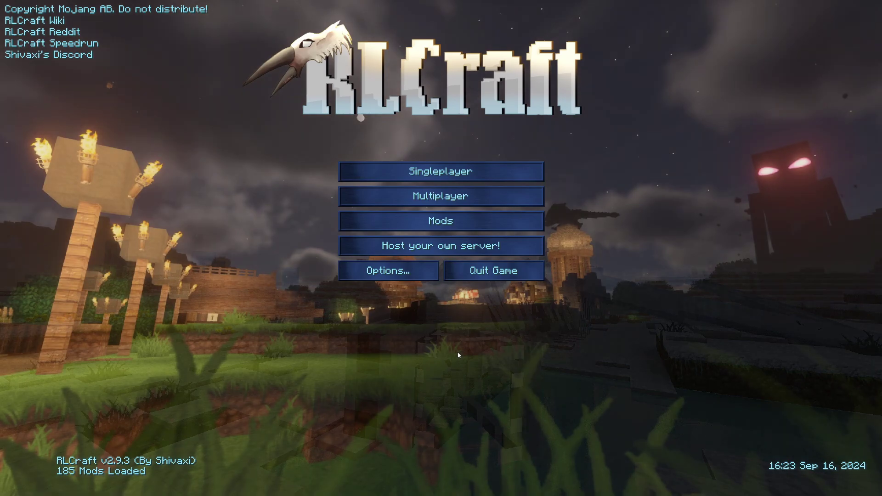
# Check the game's video settings for the OptiFine options and return to the title screen.
pyautogui.click(427, 271)
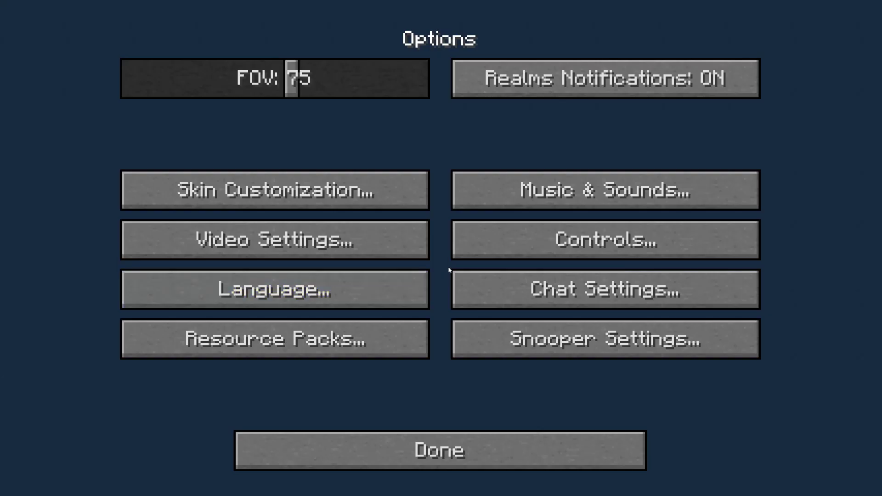
pyautogui.click(391, 237)
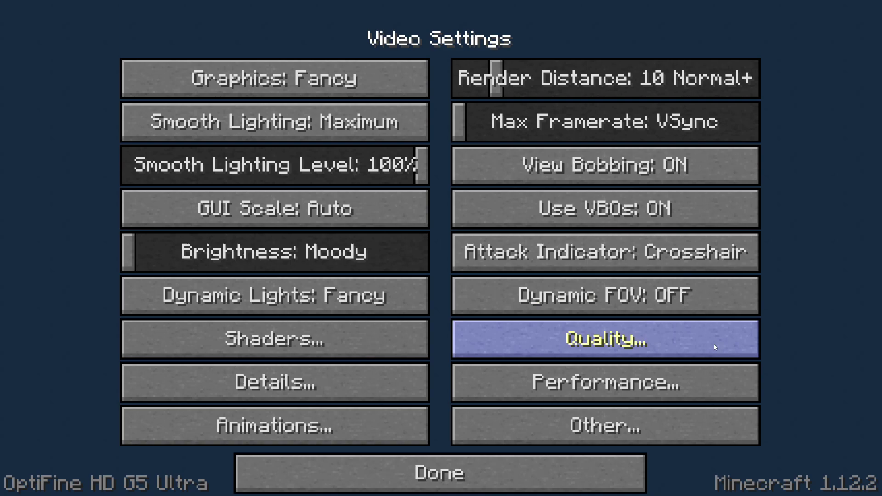
pyautogui.click(530, 483)
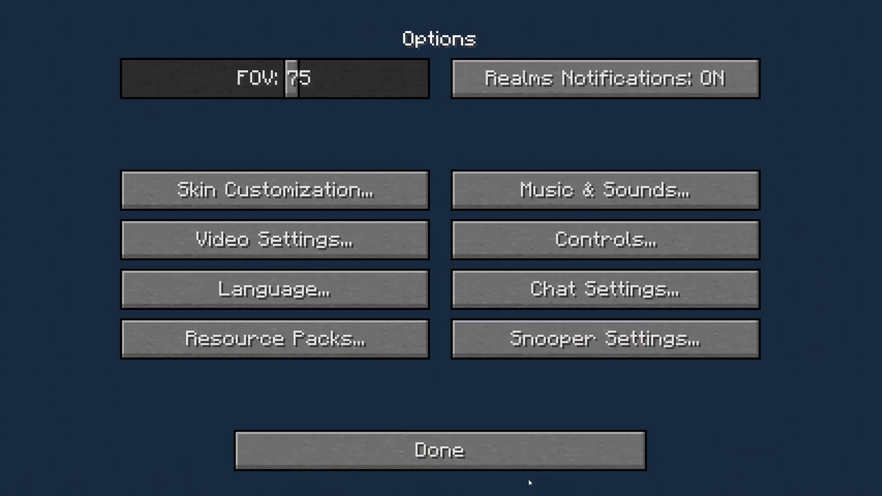
pyautogui.click(511, 460)
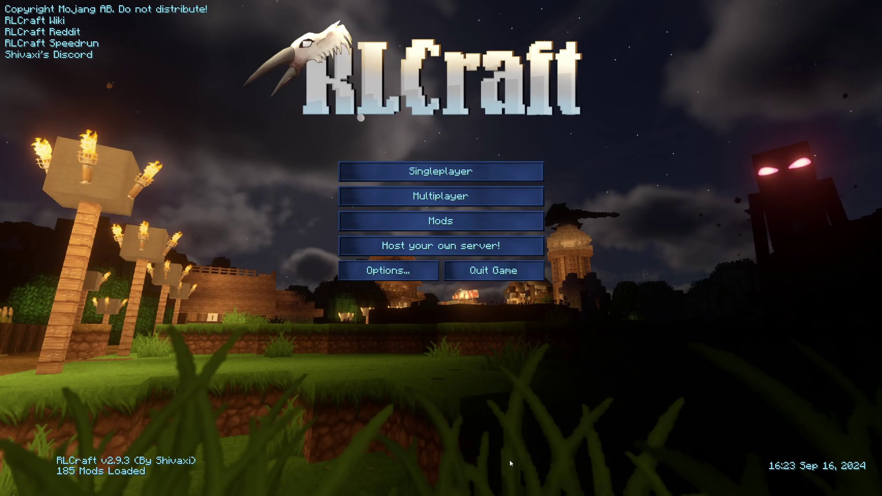